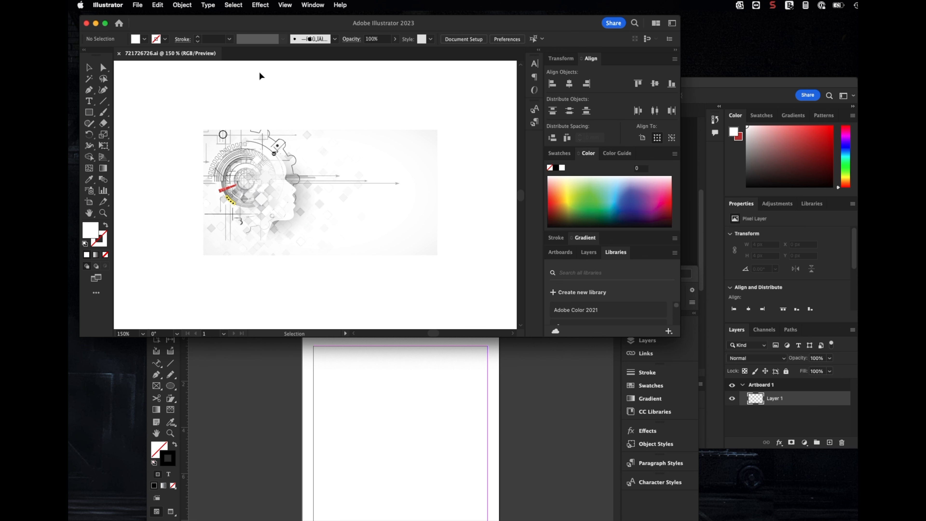
left_click(137, 5)
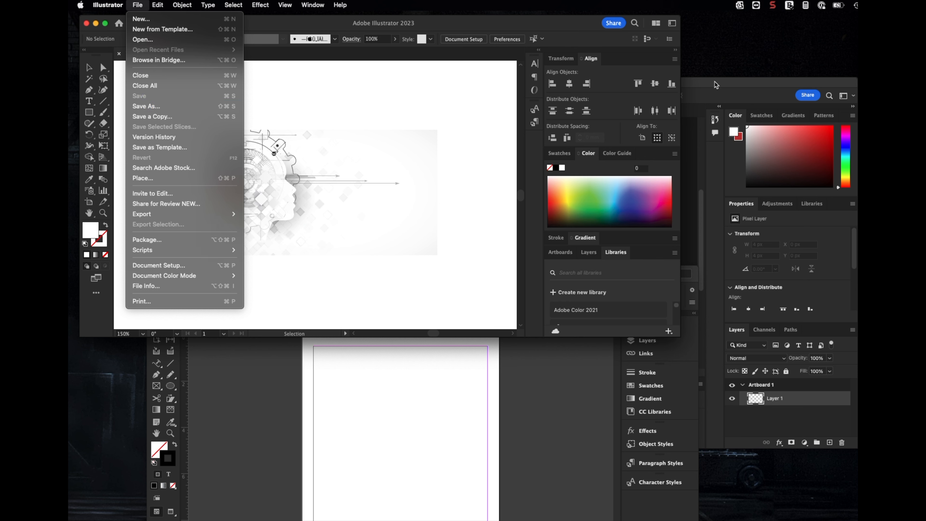
left_click(459, 149)
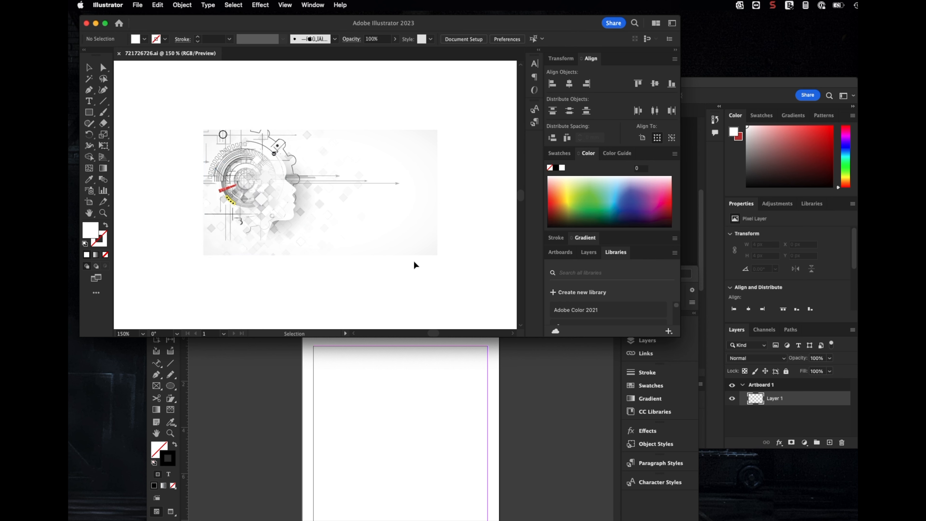
left_click(718, 86)
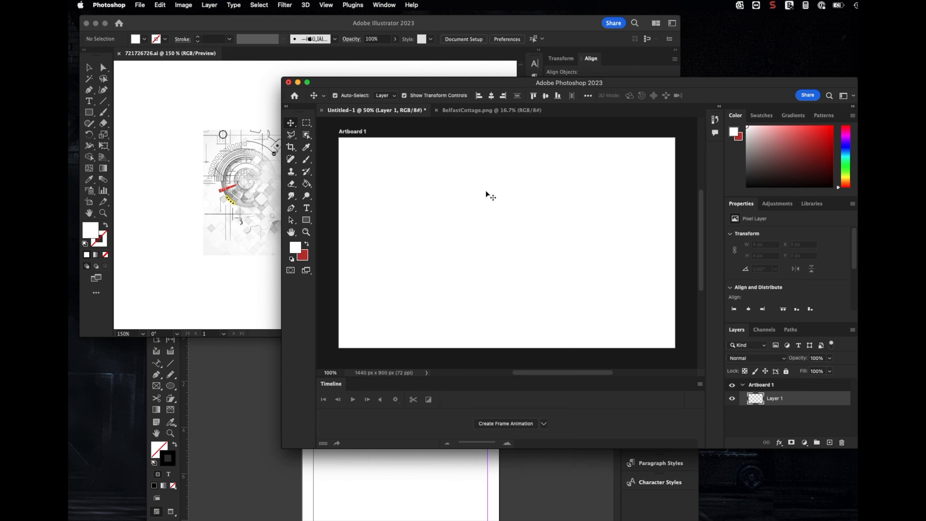
left_click(140, 108)
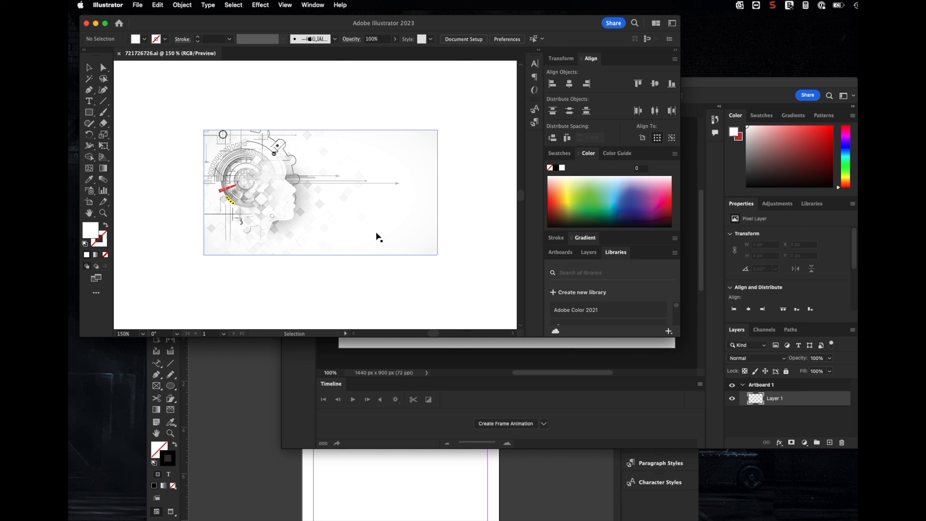
Select all the Illustrator artwork and drag it into the Photoshop document, placing it near the artboard's top-left corner.
left_click(561, 345)
left_click(174, 85)
left_click_drag(174, 84, 463, 204)
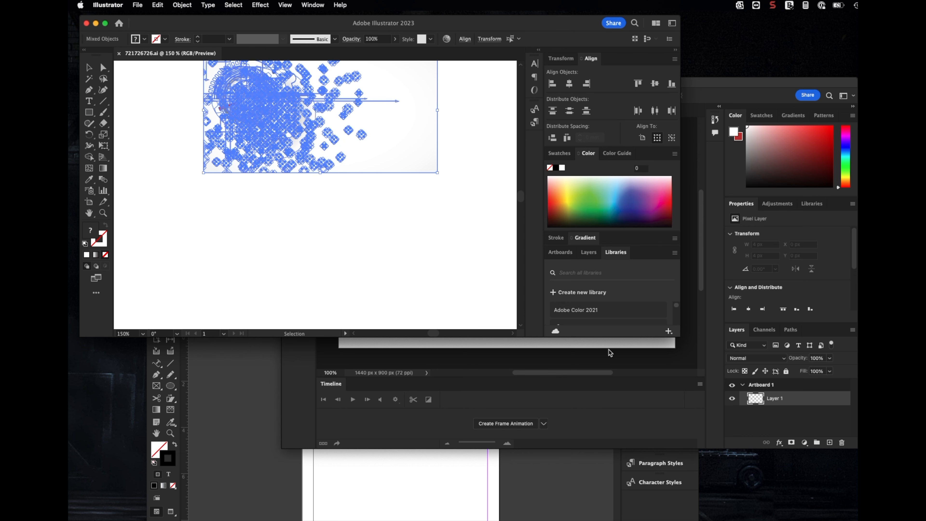
left_click_drag(289, 104, 530, 347)
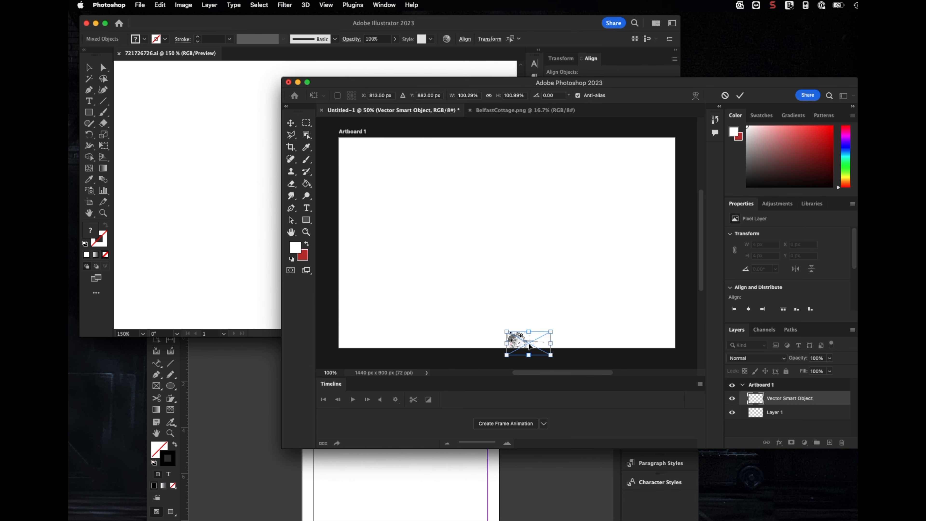
left_click_drag(530, 346, 401, 175)
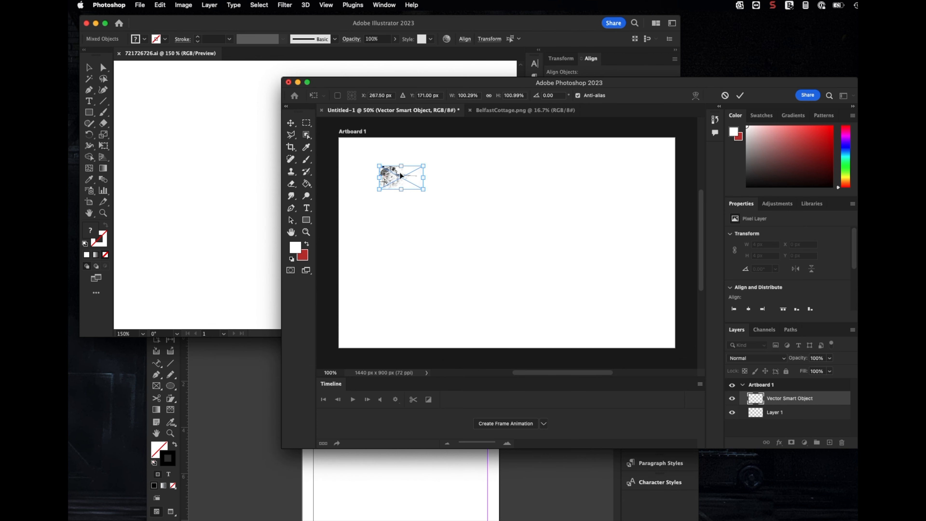
key("Return")
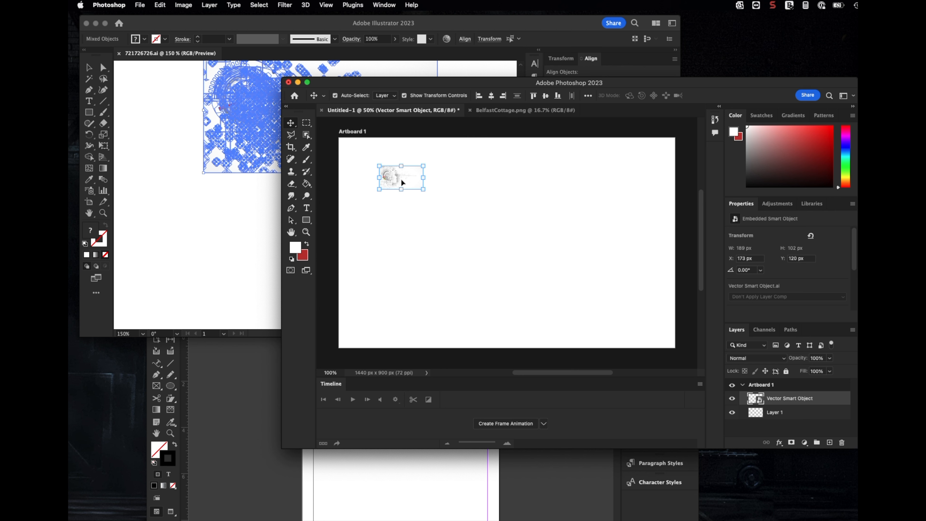
Scale the placed vector smart object up to about 571% with the Transform Scale command.
left_click(445, 183)
left_click(405, 179)
left_click(159, 5)
mouse_move(218, 212)
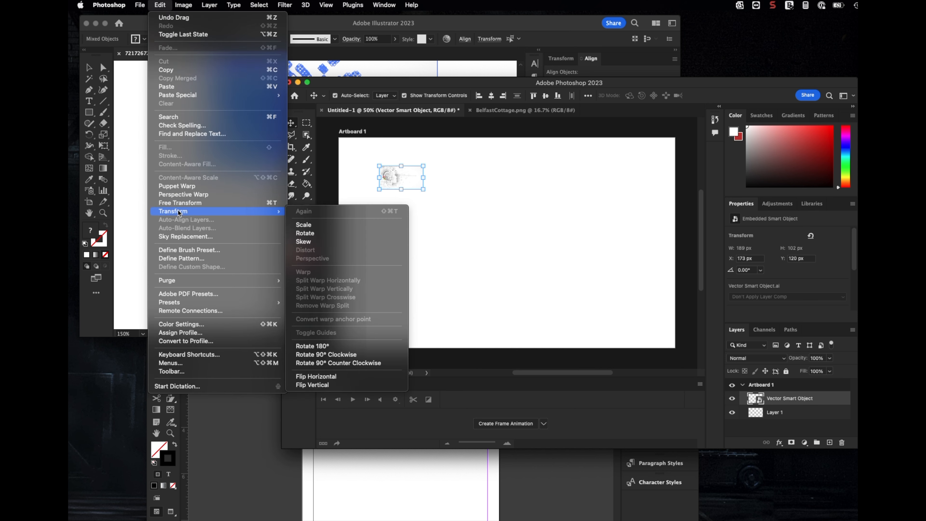
left_click(316, 224)
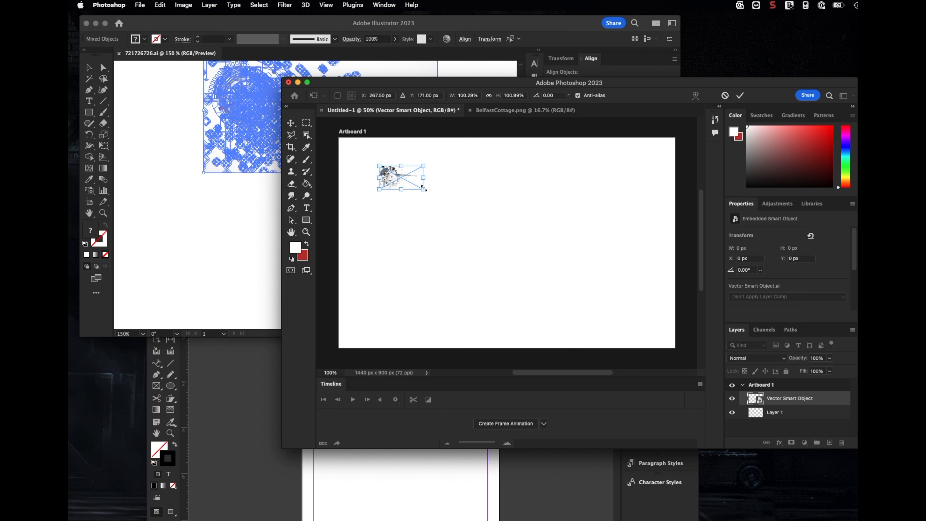
left_click_drag(424, 189, 630, 301)
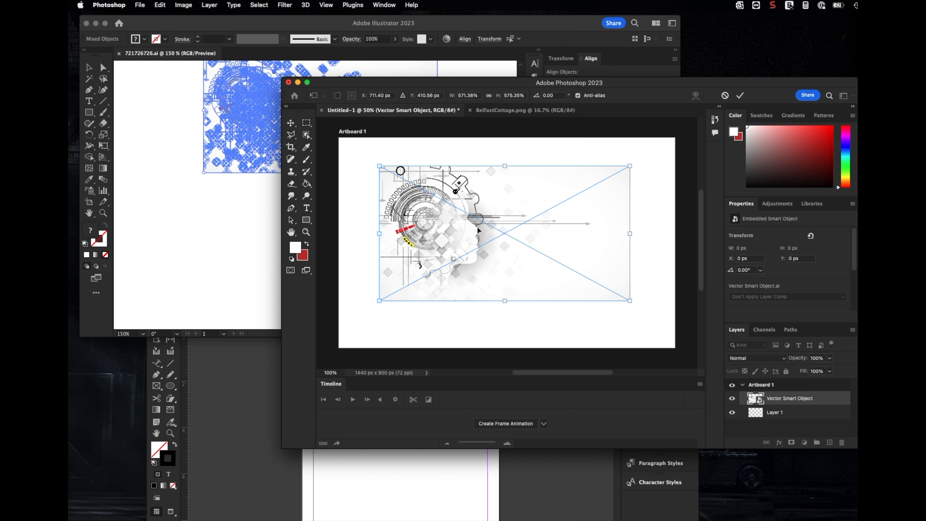
Switch between the apps and drag the Illustrator artwork onto the InDesign page.
key("super+Tab")
left_click_drag(387, 271, 356, 221)
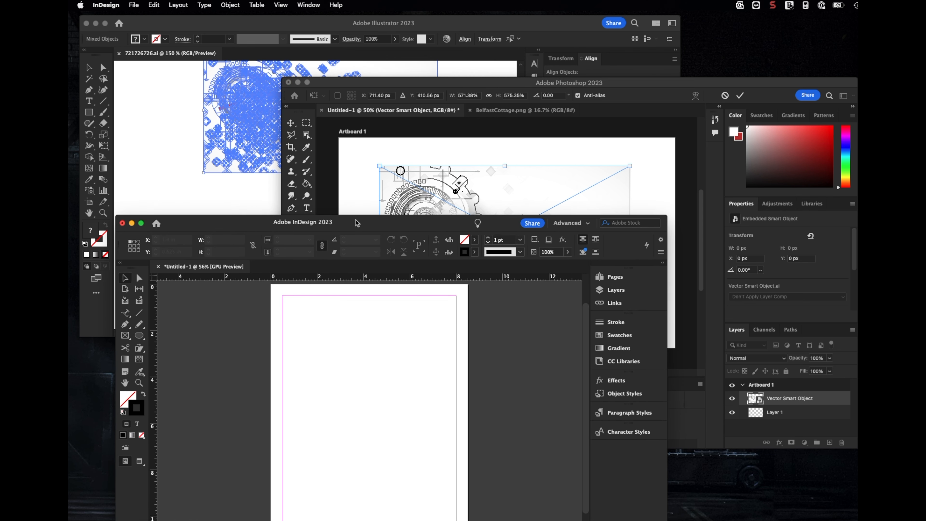
key("super+Tab")
left_click_drag(253, 111, 341, 393)
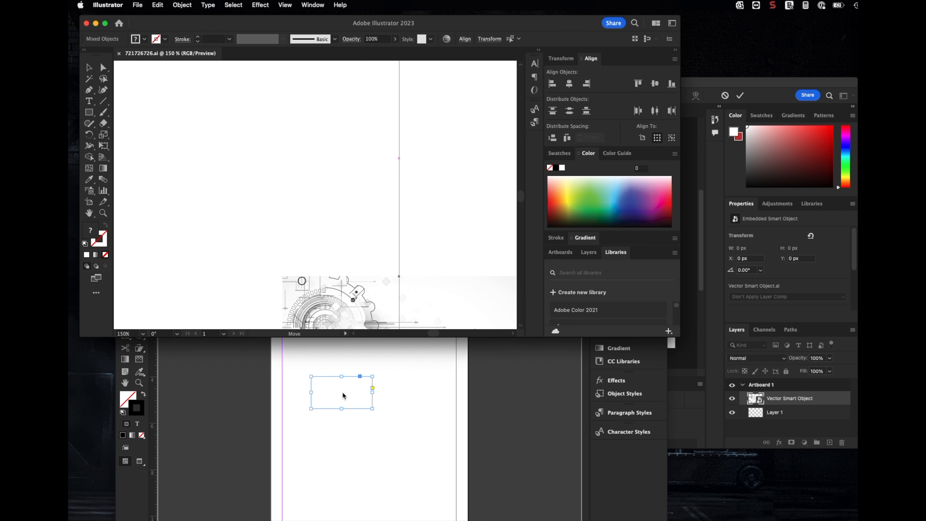
left_click(445, 383)
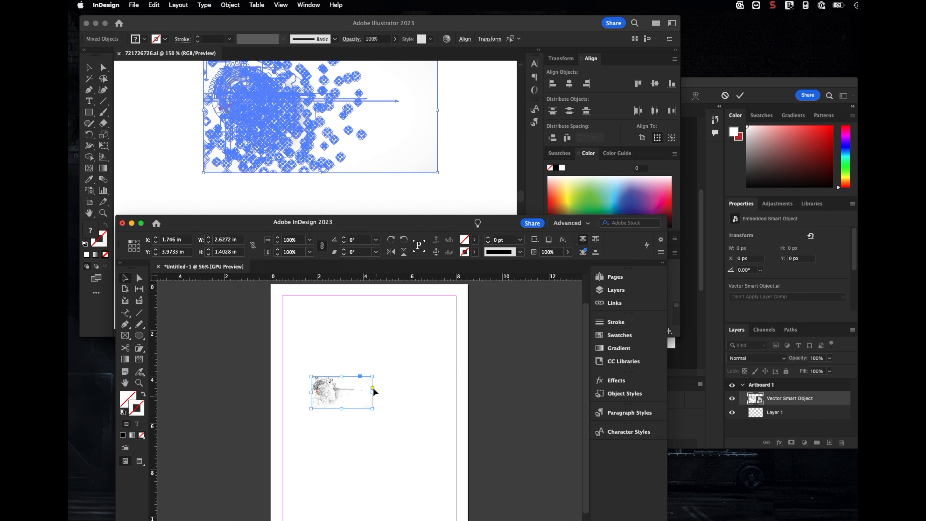
Move the placed artwork frame to the top-left corner of the InDesign page.
left_click_drag(326, 396, 305, 323)
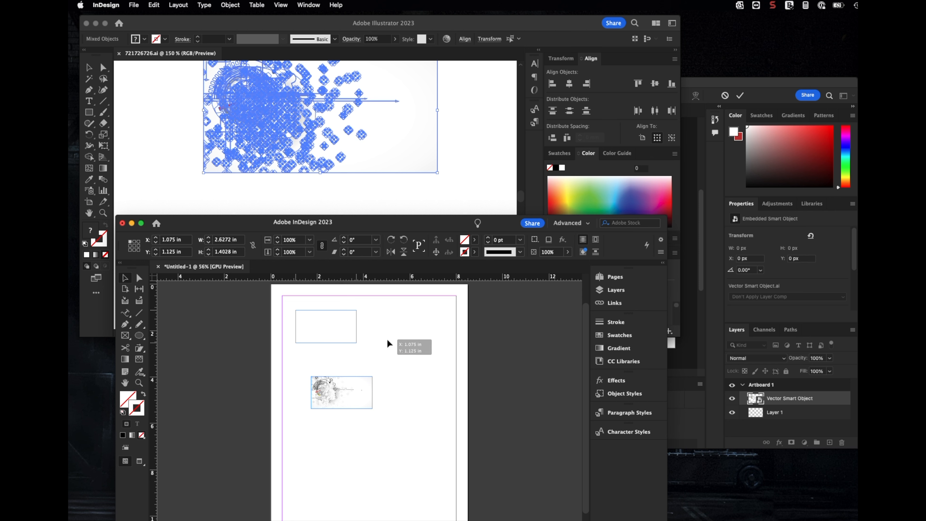
left_click_drag(387, 339, 387, 340)
left_click(372, 332)
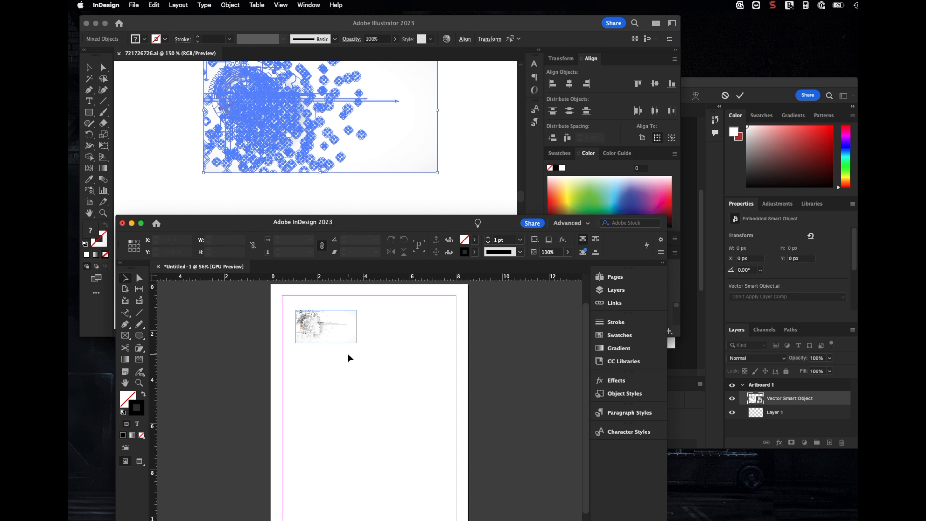
Drag the BelfastCottage.png image from its Photoshop tab into the Illustrator document and reposition it.
left_click(738, 83)
left_click(205, 191)
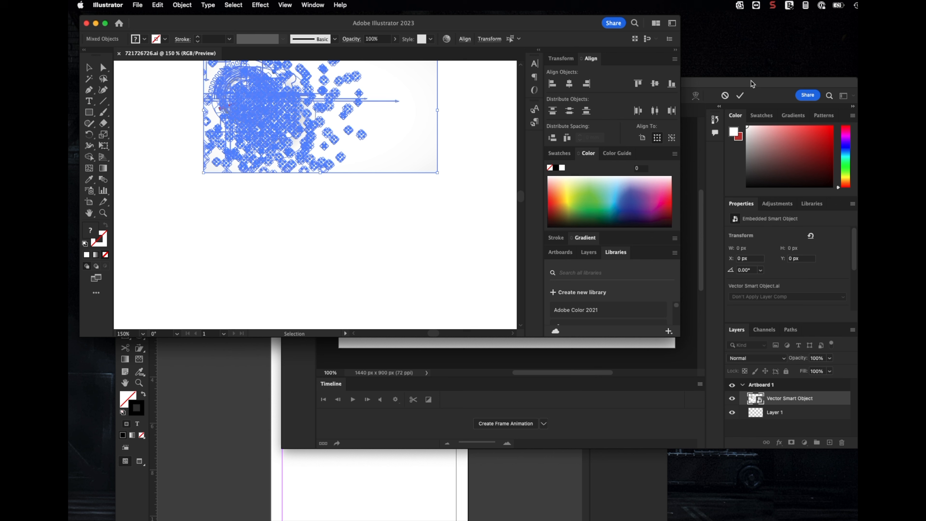
left_click(467, 202)
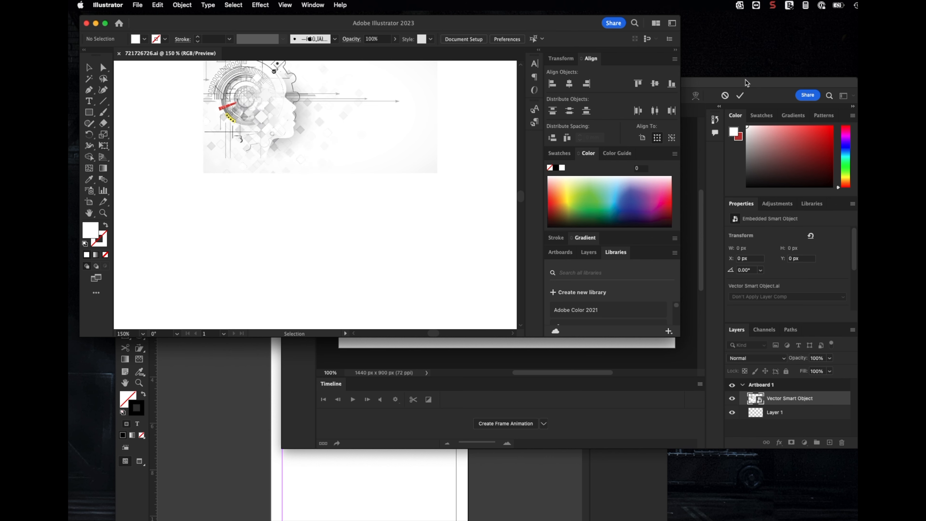
left_click(747, 82)
left_click(502, 111)
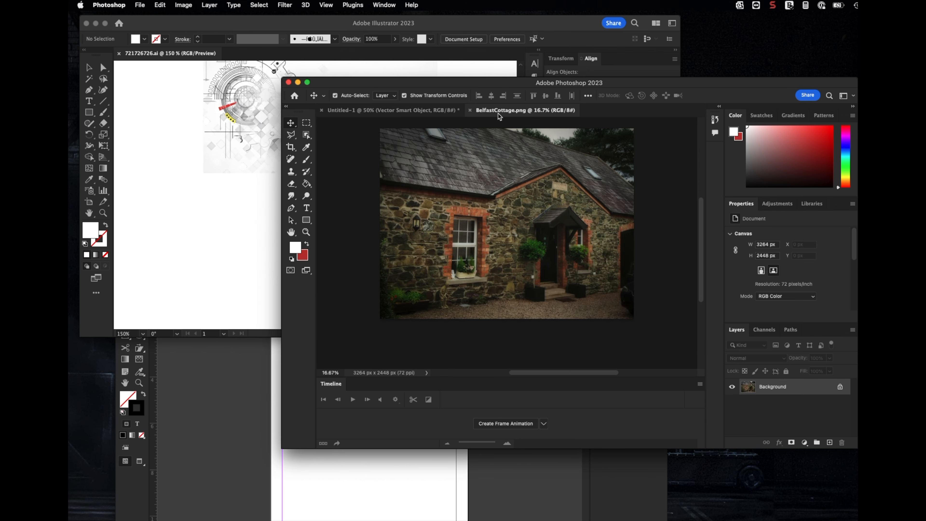
left_click_drag(540, 213, 228, 214)
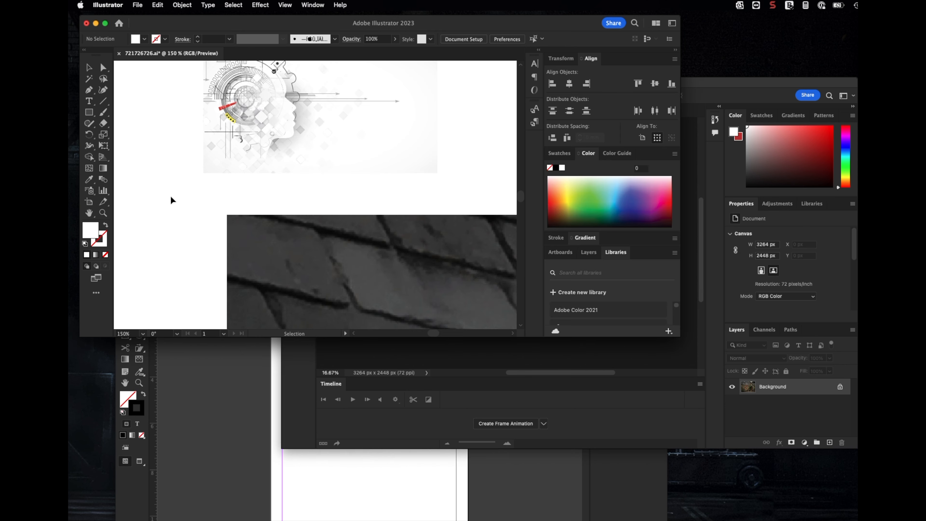
left_click_drag(375, 300, 306, 159)
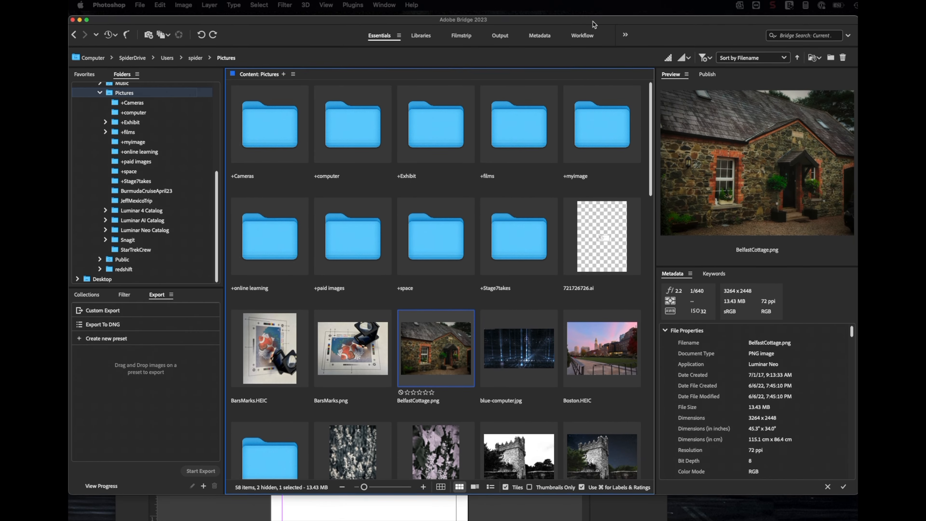
In Bridge, open BelfastCottage.png with Adobe Photoshop 2023.
left_click_drag(593, 21, 594, 17)
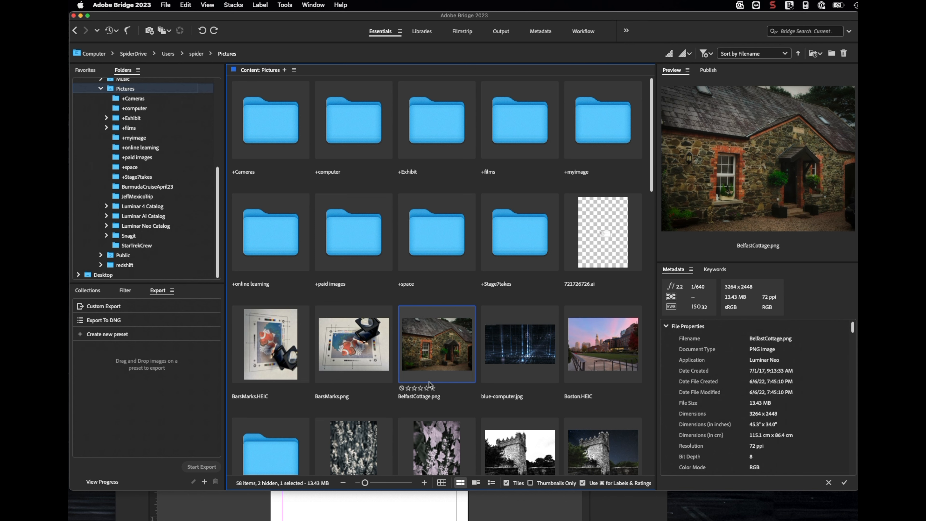
left_click(462, 400)
left_click(379, 407)
left_click(436, 368)
right_click(434, 361)
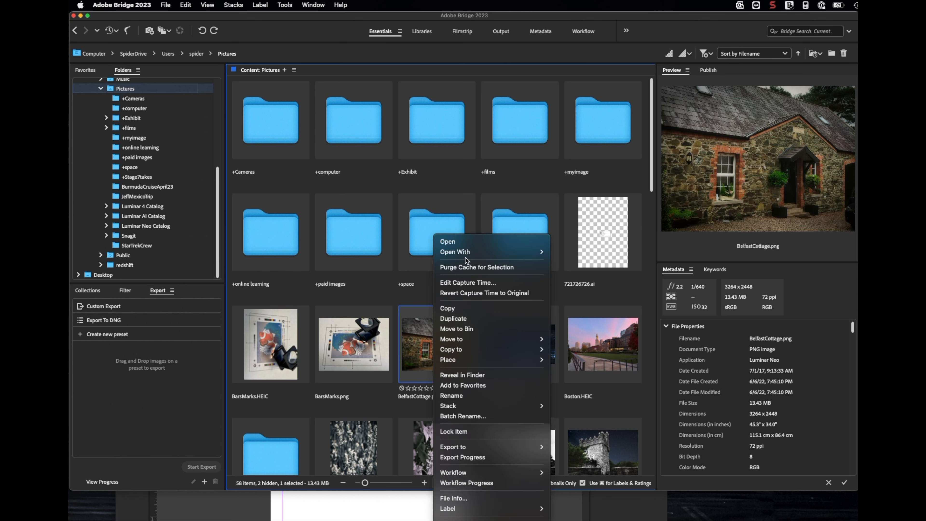
mouse_move(503, 252)
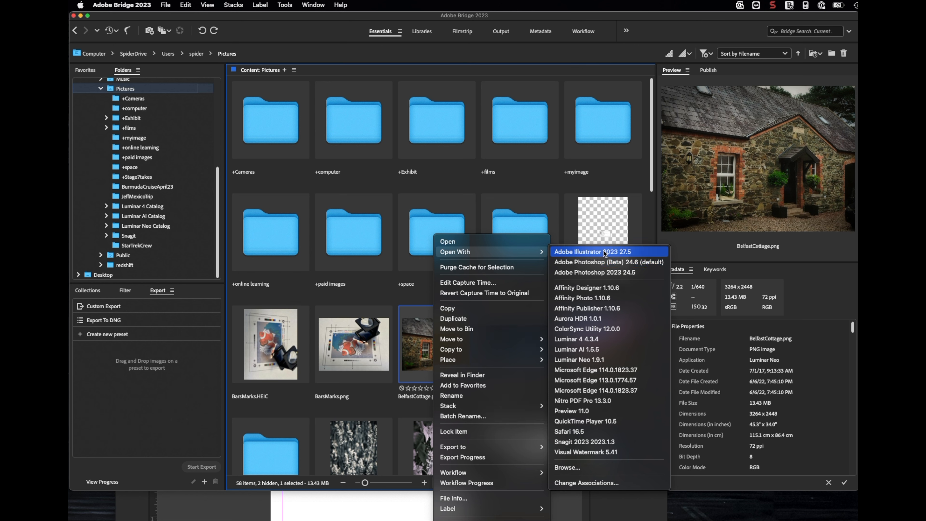
left_click(598, 272)
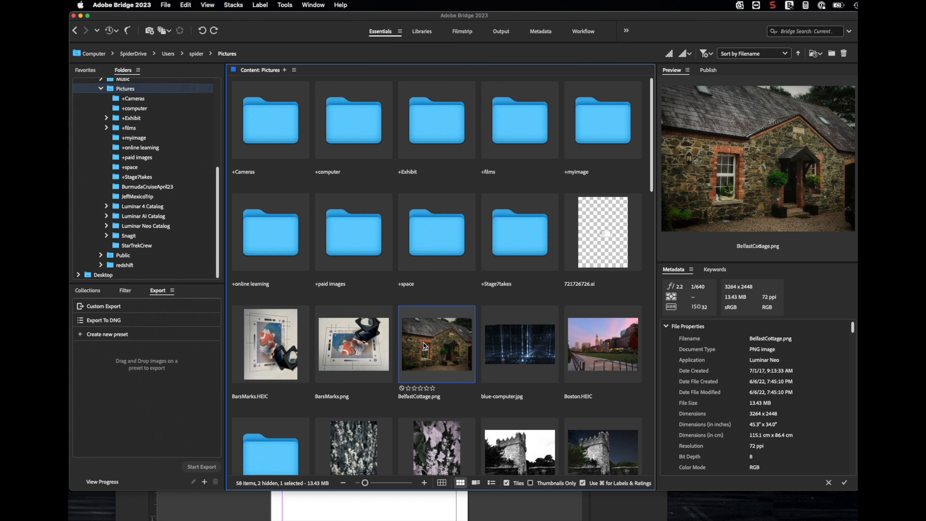
Draw a rectangle frame about 3.85 × 2.15 in on the InDesign page below the artwork.
left_click(332, 501)
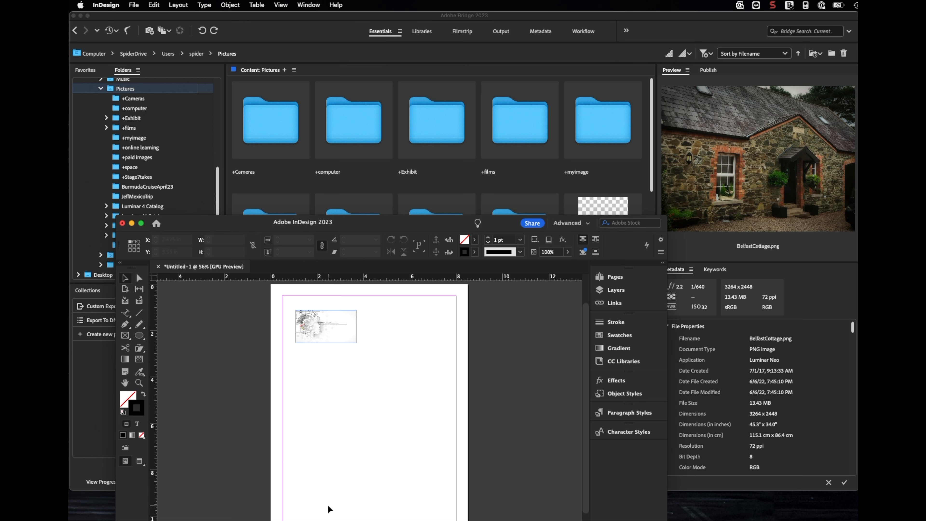
left_click(126, 335)
left_click_drag(274, 354, 363, 403)
right_click(353, 384)
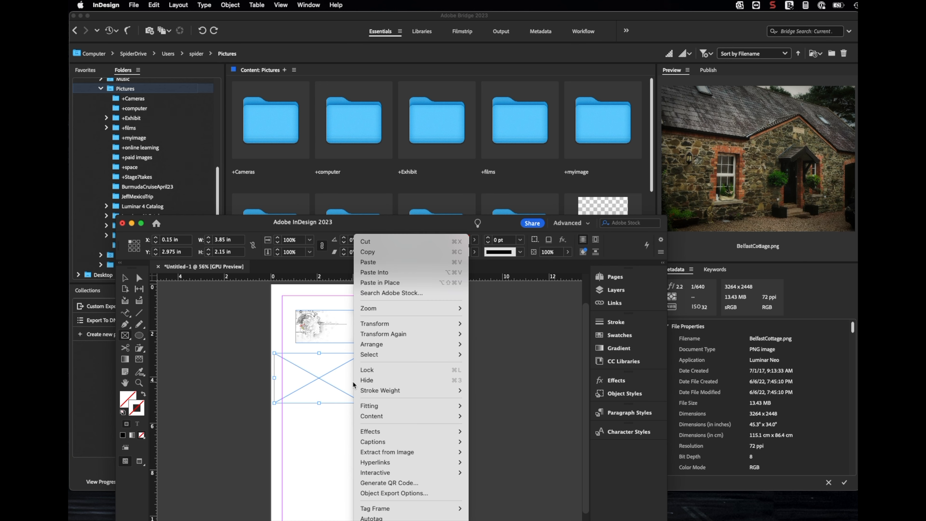
mouse_move(460, 433)
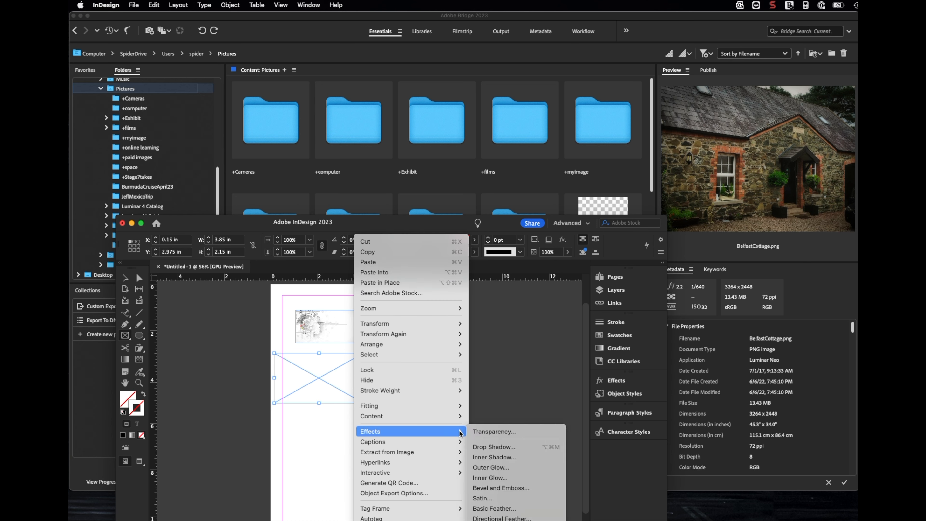
left_click(529, 373)
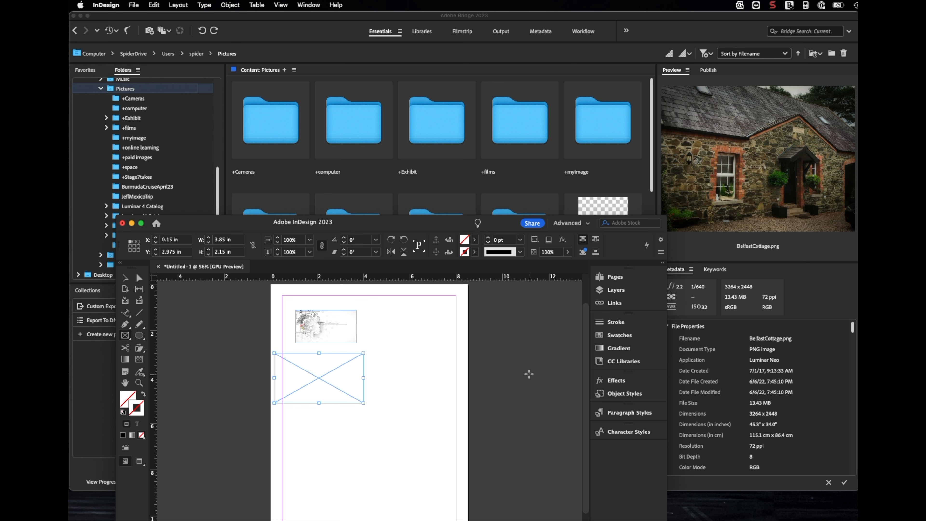
left_click(686, 258)
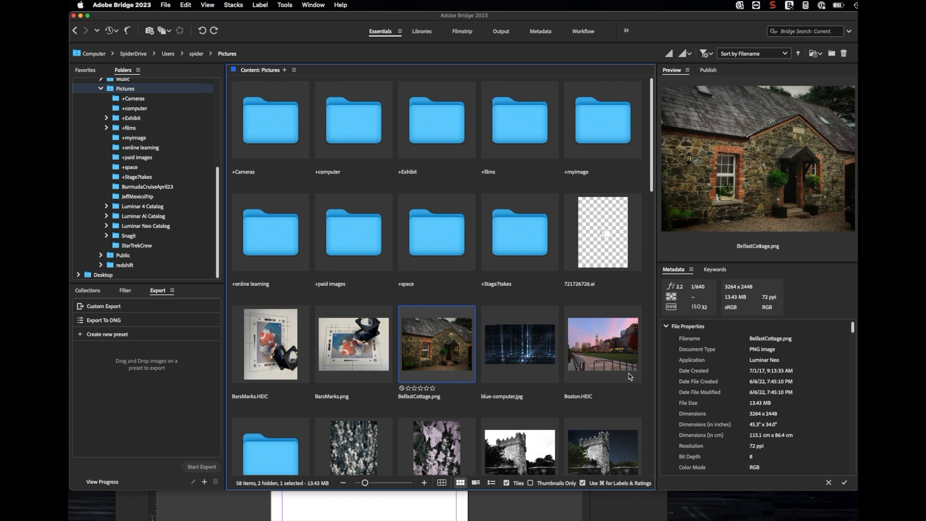
scroll(630, 376, "down", 10)
scroll(630, 376, "up", 10)
scroll(795, 425, "down", 3)
scroll(795, 425, "up", 3)
left_click(187, 505)
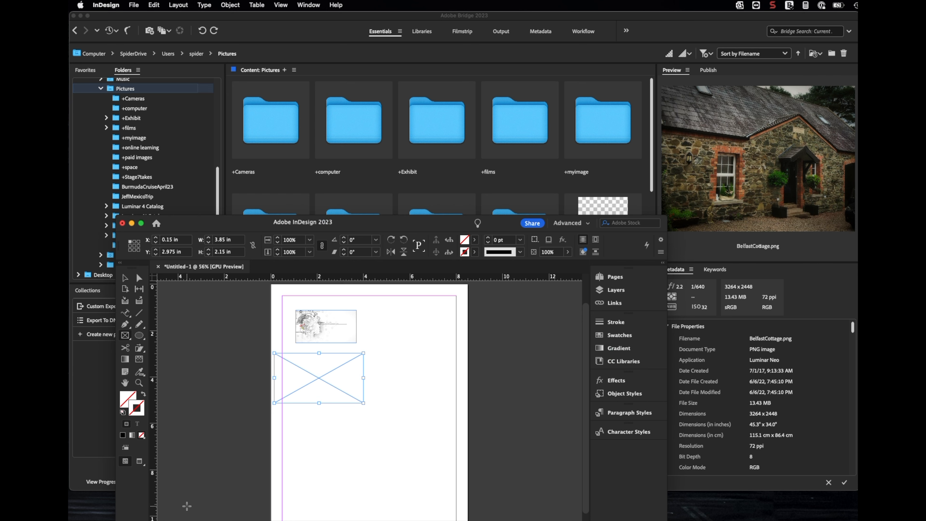